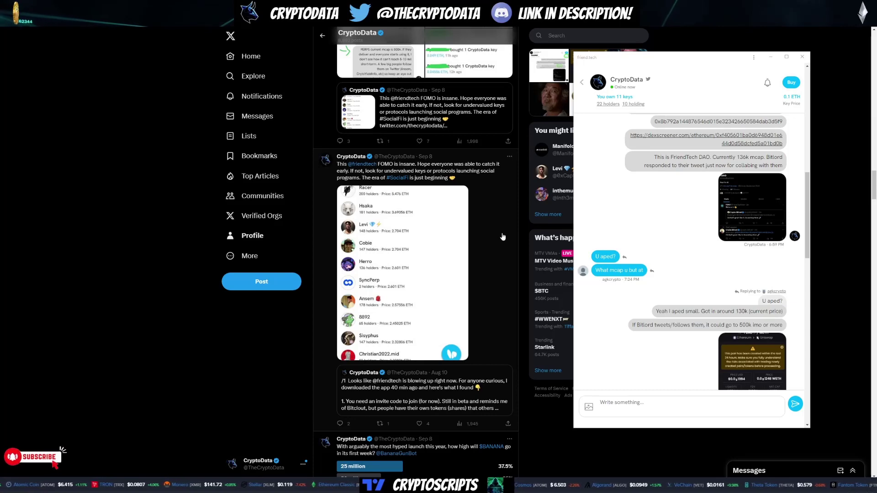
Step: Open CryptoData's quoted Aug 10 friend.tech thread, with its numbered points on keys and pricing
click(472, 370)
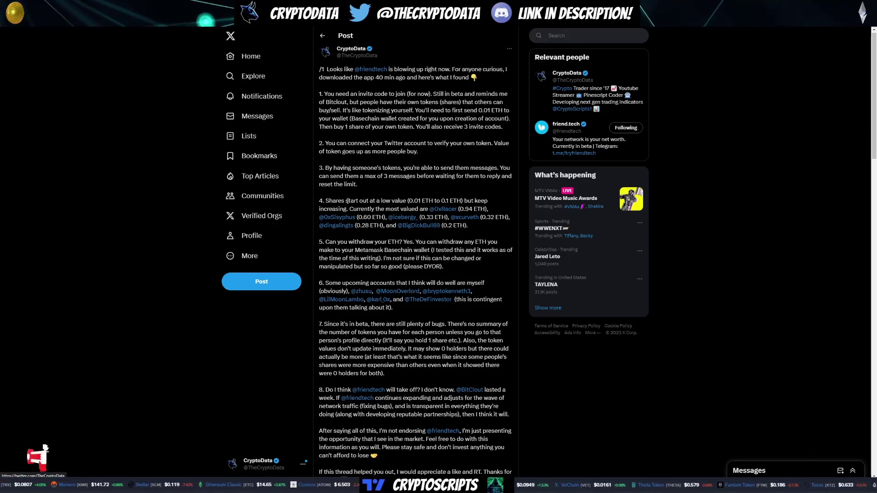
Step: Highlight 'start out at a low value' in the thread, then go back to CryptoData's profile
drag(347, 200, 405, 200)
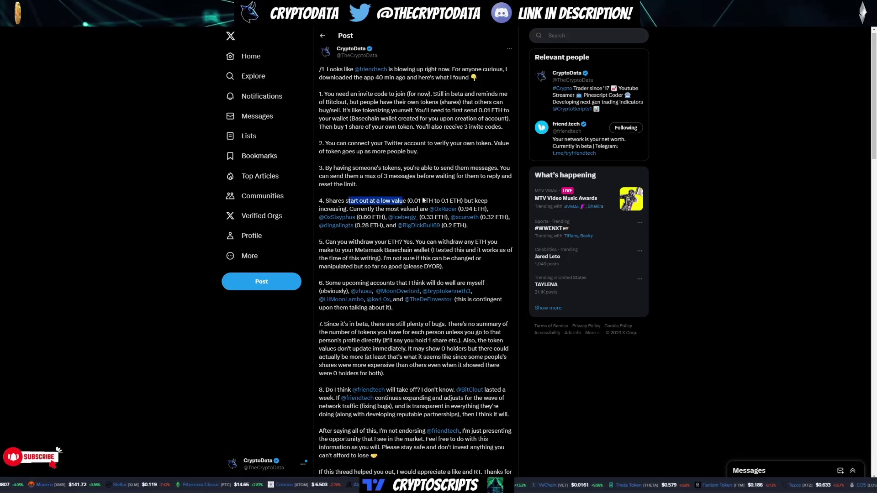
click(428, 199)
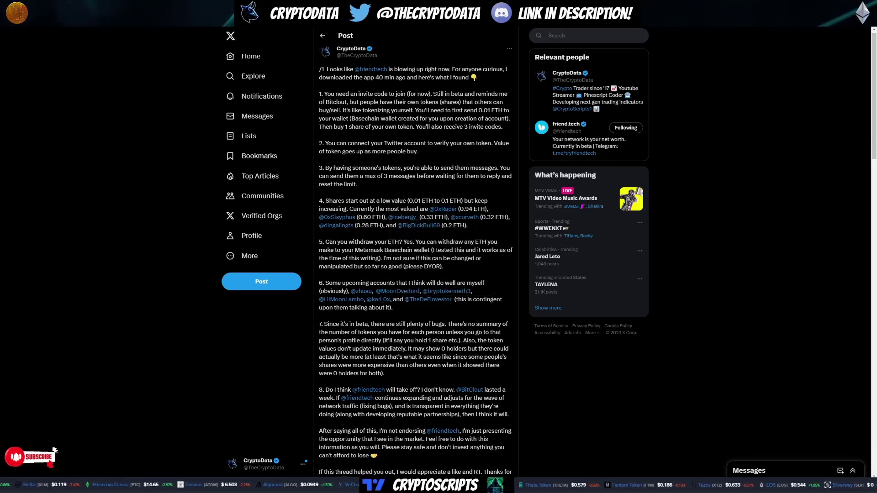
click(323, 35)
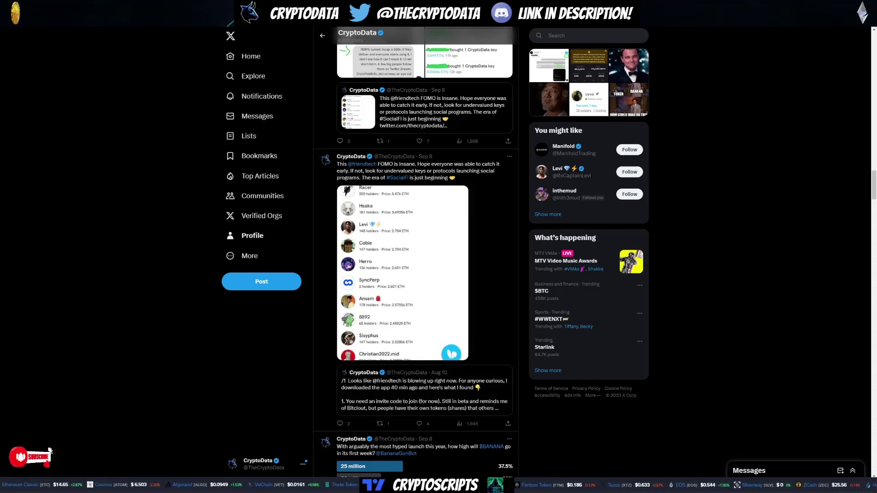
Step: Bring the friend.tech window with the CryptoData chat to the front
click(309, 453)
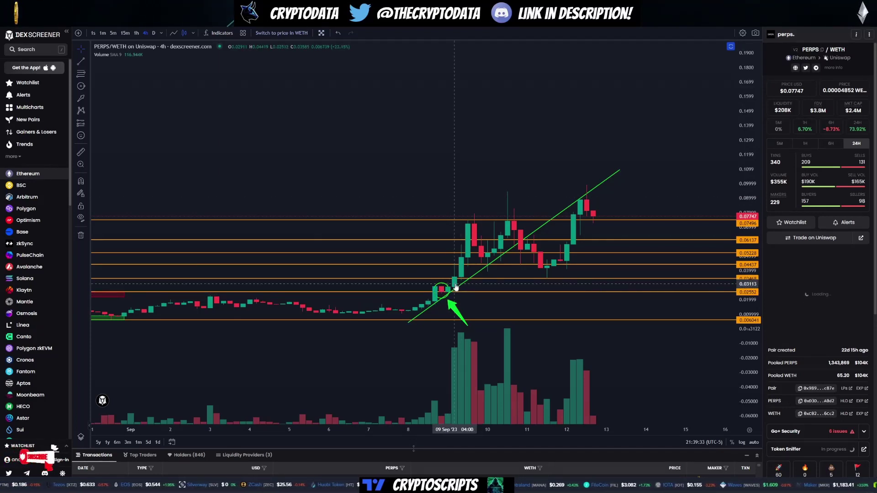
Step: Measure the PERPS price range from the Sep 9 breakout candle to the high (288.92%)
click(85, 124)
click(116, 178)
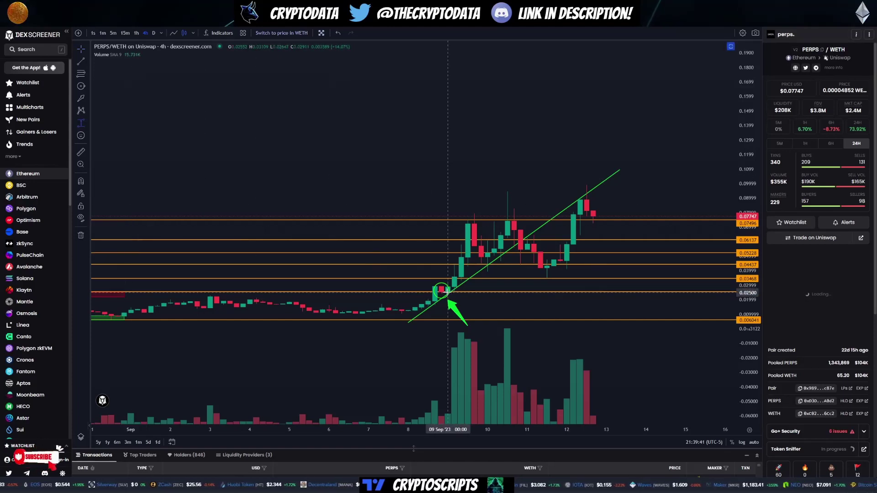
drag(448, 291, 595, 185)
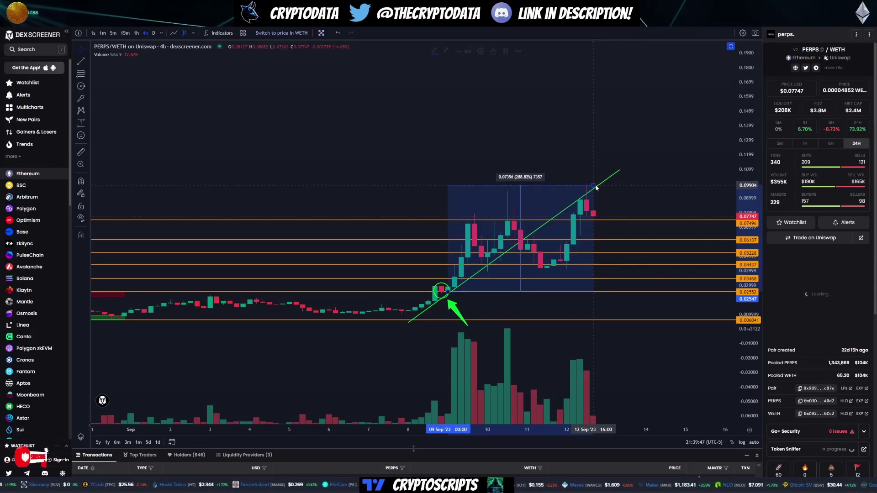
drag(595, 185, 593, 182)
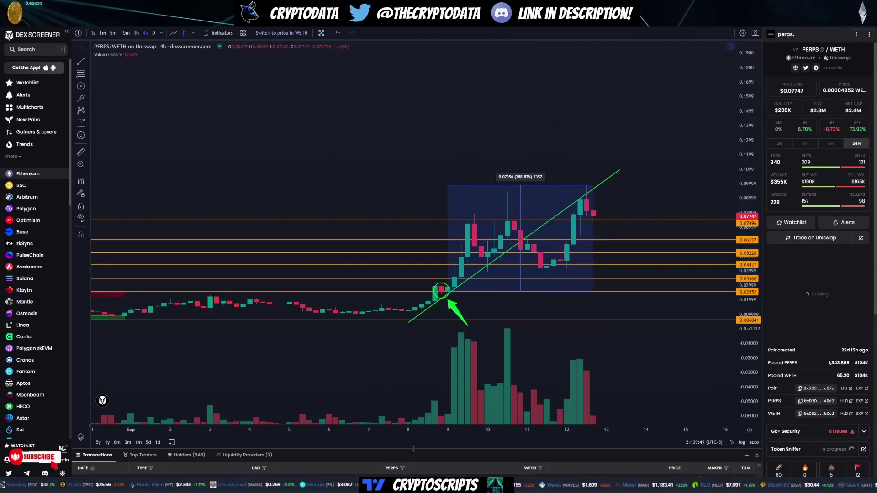
key(alt+Tab)
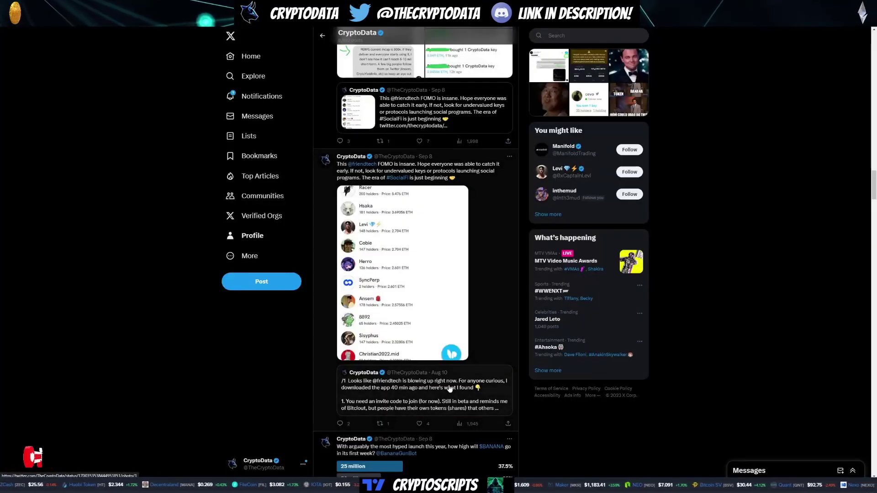
Step: Check friend.tech's Explore top users by key price, then reopen the Aug 10 thread on X
key(alt+Tab)
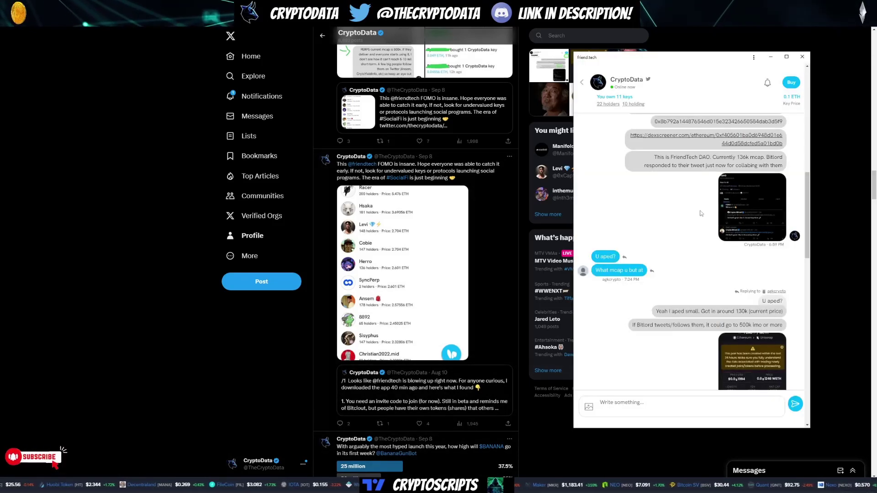
click(583, 82)
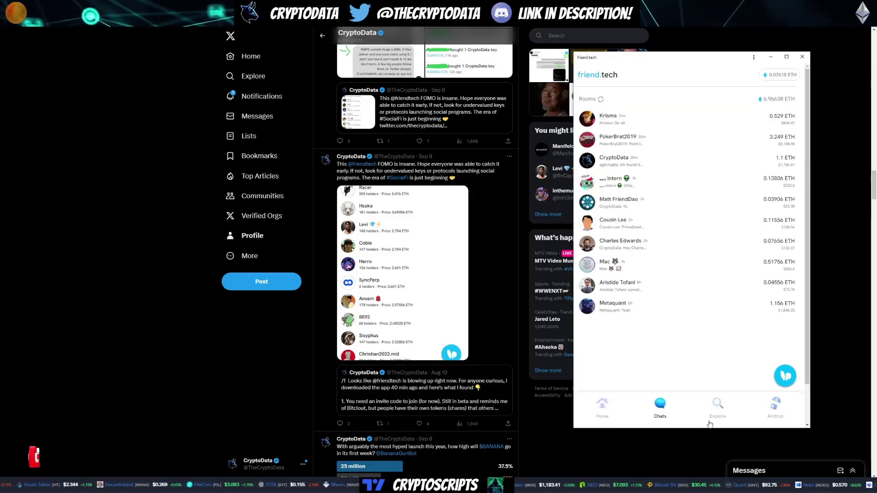
click(718, 407)
click(663, 105)
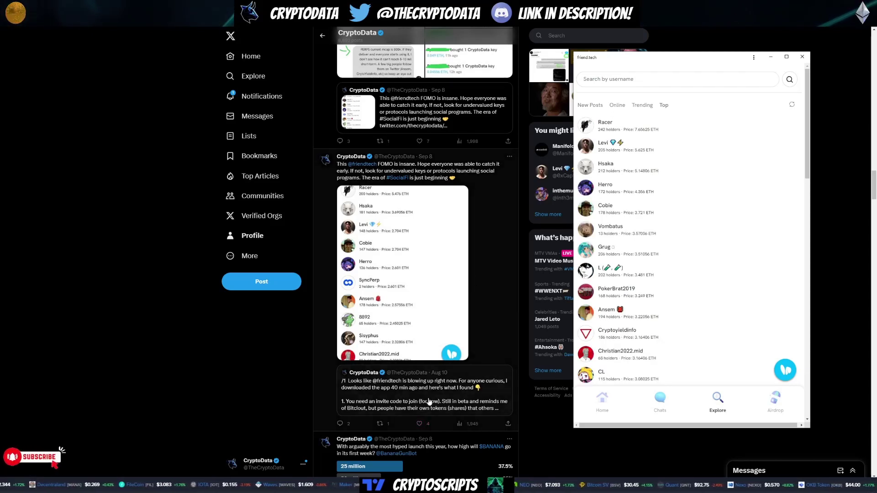
click(456, 388)
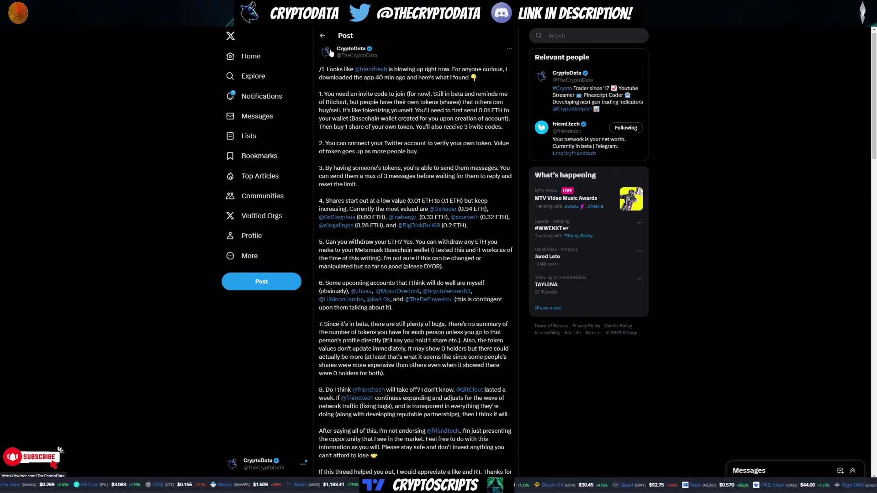
Step: Return to CryptoData's profile, then switch to friend.tech's Airdrop page (5,380 points, Diamond rank)
click(323, 36)
scroll(418, 246, down, 10)
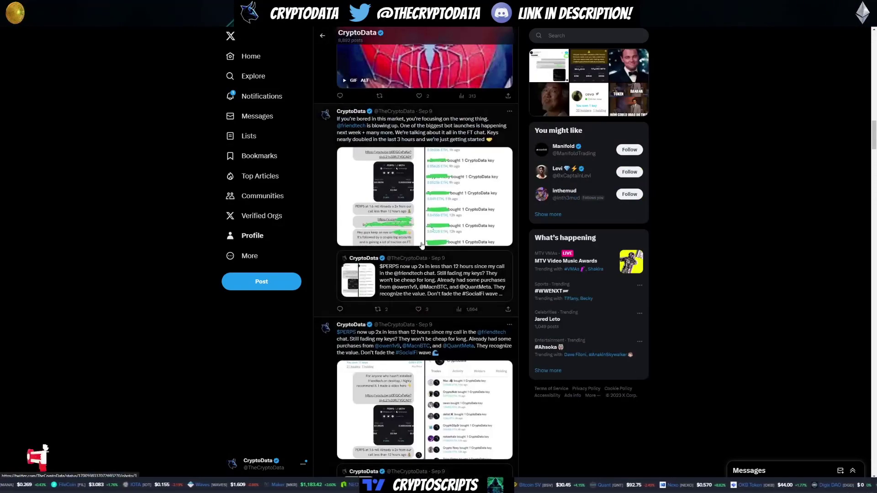
scroll(420, 245, up, 5)
scroll(397, 226, up, 5)
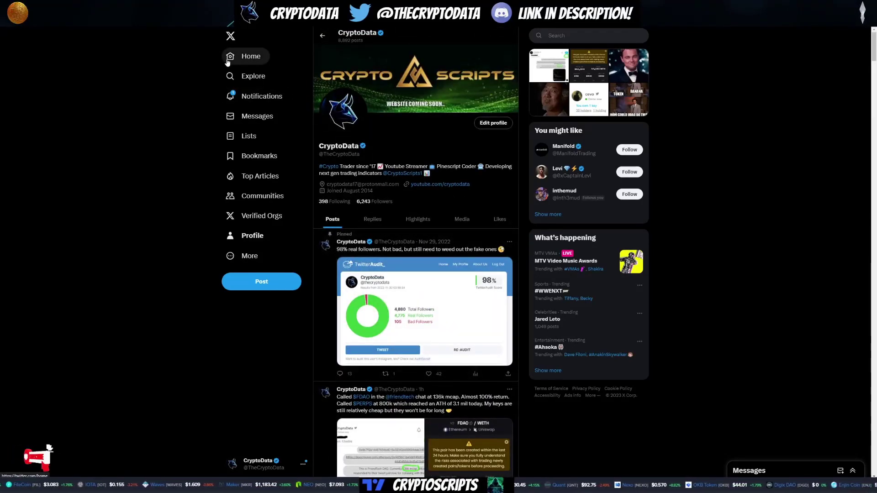
key(alt+Tab)
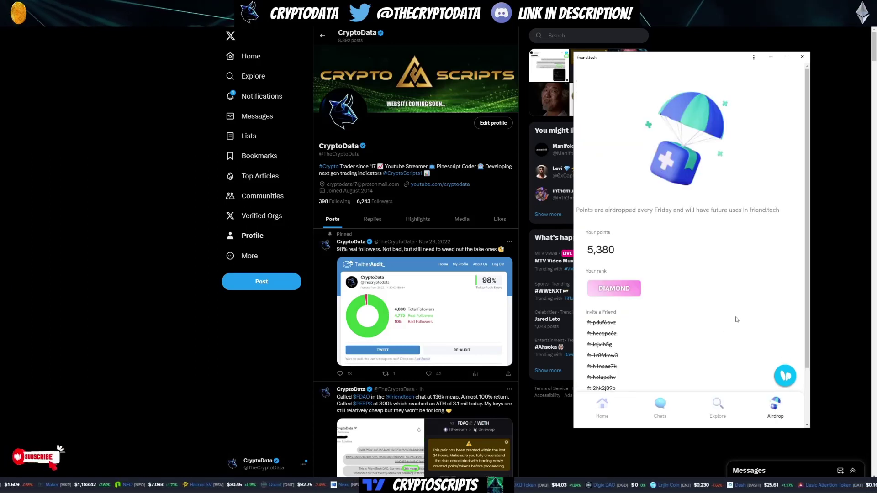
Step: Highlight the 5,380 airdrop points total, then show the Chats list with room key prices
double_click(611, 249)
click(671, 259)
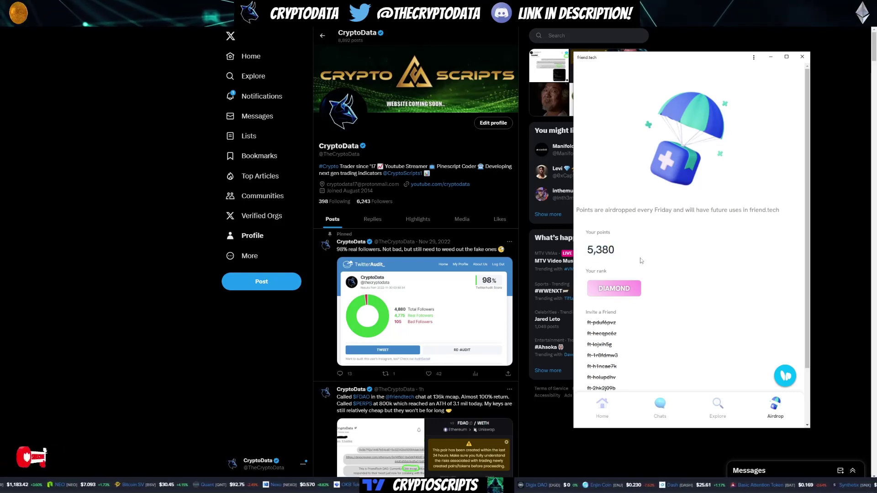
scroll(615, 311, down, 1)
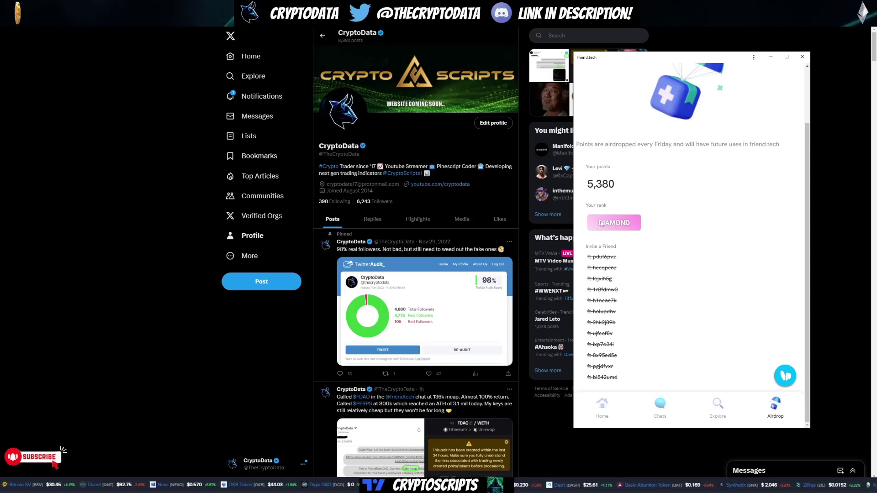
click(664, 409)
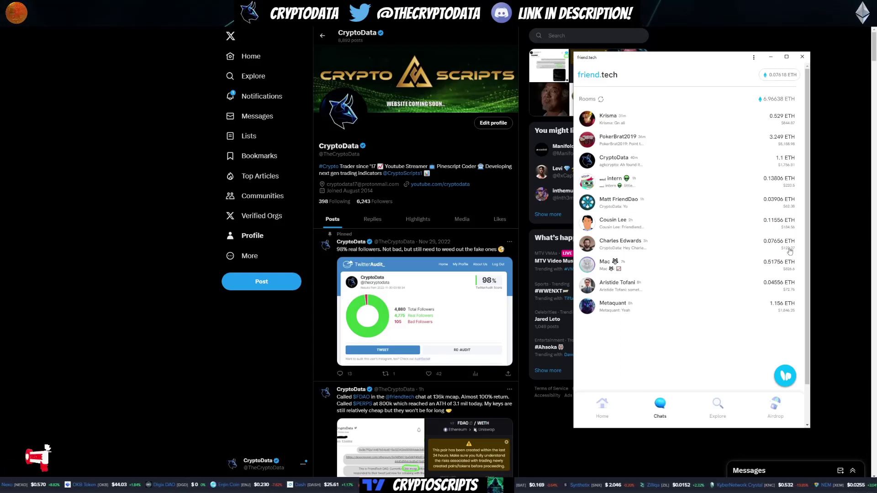
scroll(725, 180, down, 1)
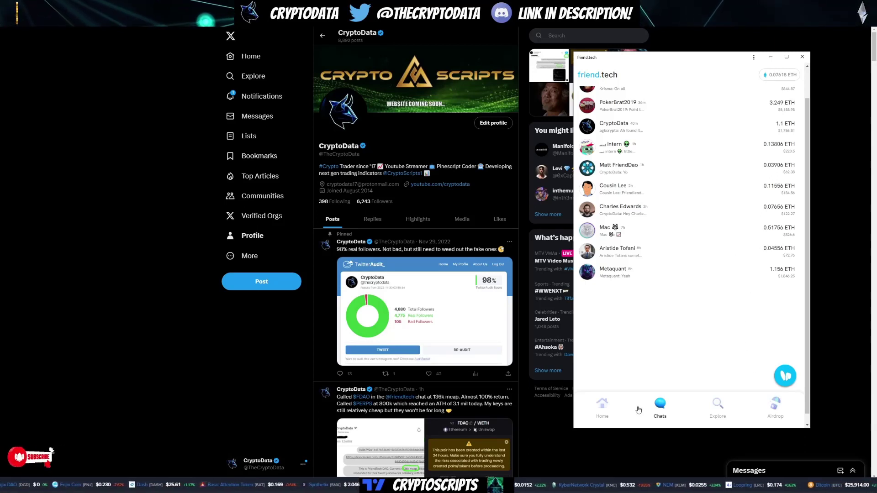
Step: Show friend.tech's feed of recent key trades, then send the app behind CryptoData's X profile
click(606, 409)
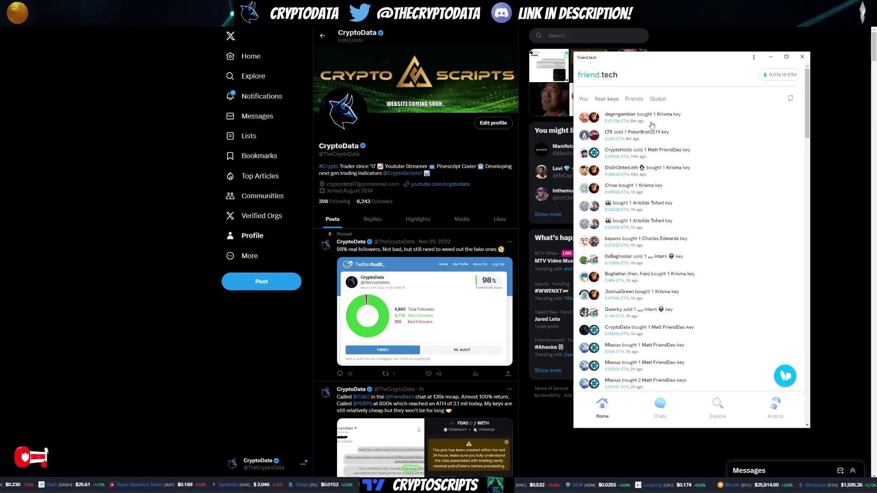
click(833, 140)
click(557, 35)
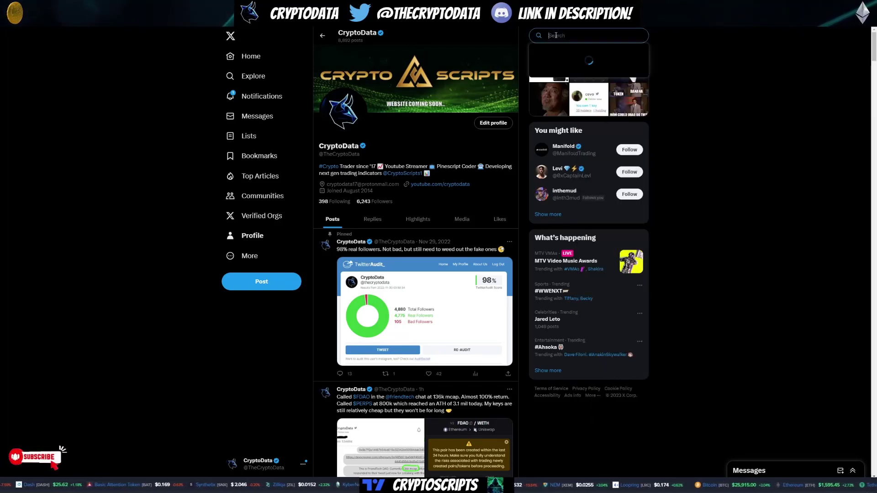
text(perp)
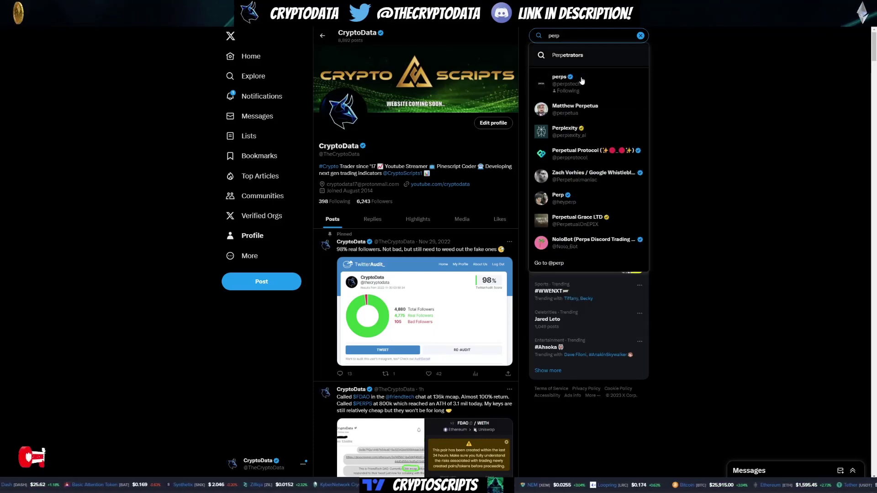
click(577, 86)
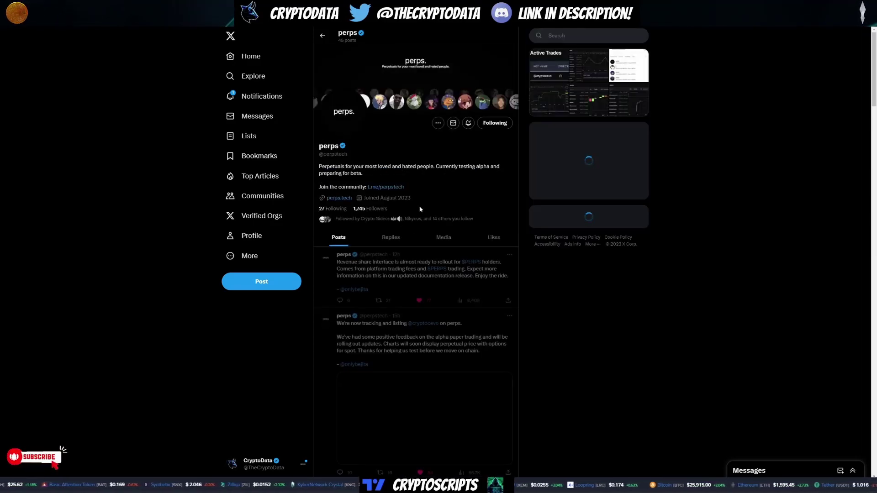
scroll(409, 227, down, 1)
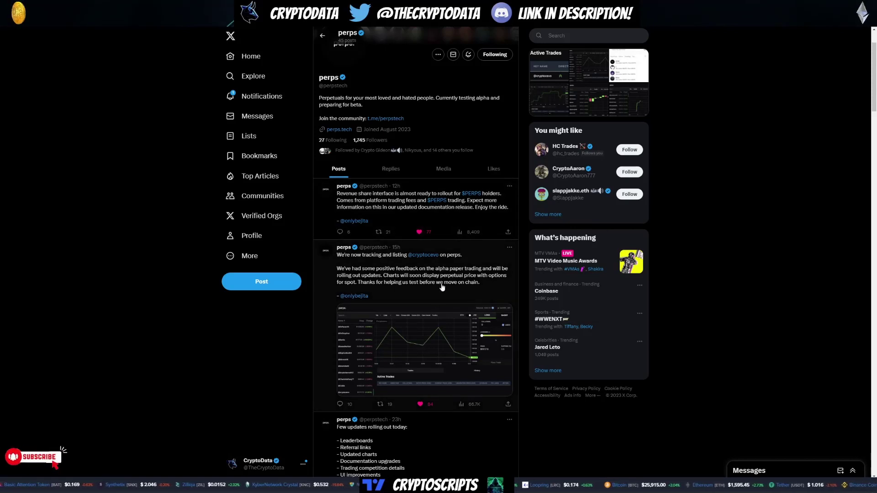
scroll(382, 303, up, 1)
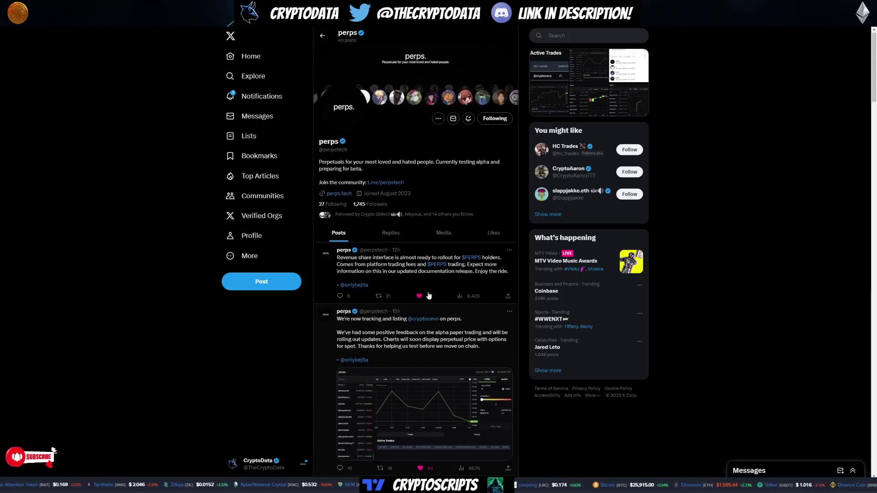
click(321, 38)
scroll(444, 172, down, 3)
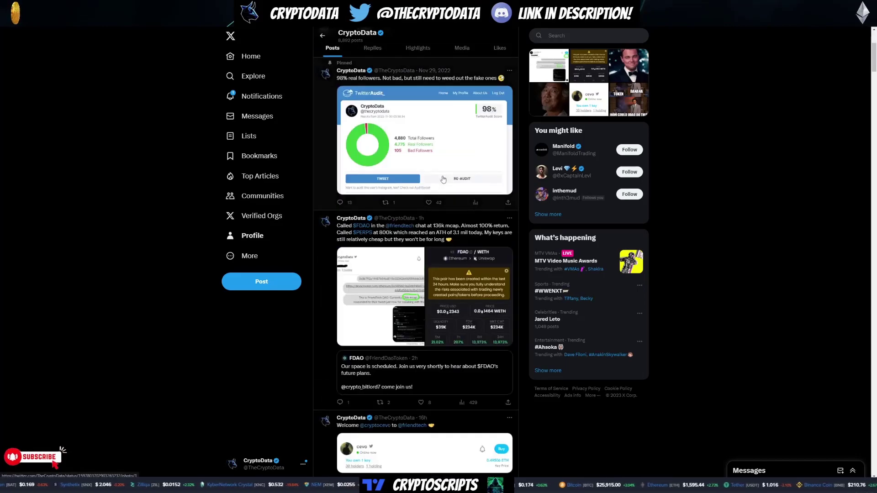
scroll(443, 175, down, 5)
scroll(439, 177, down, 4)
scroll(439, 177, up, 1)
scroll(449, 180, up, 3)
scroll(461, 184, up, 2)
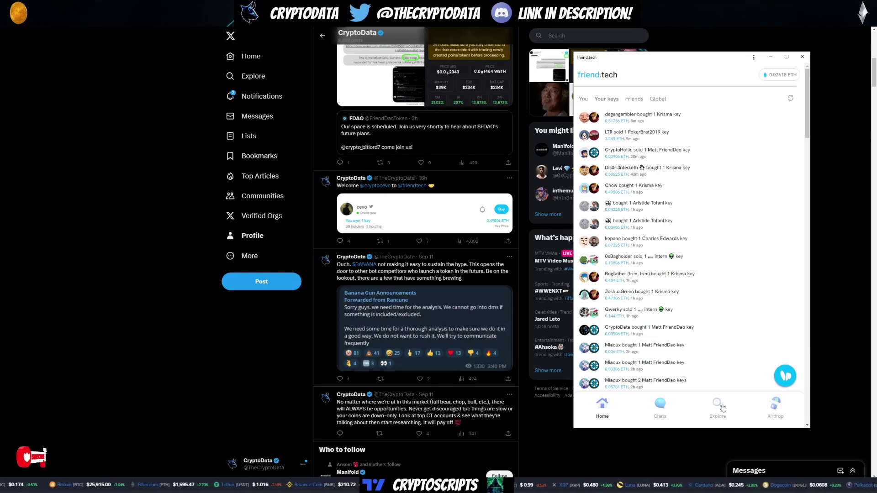
Step: Review friend.tech's chat rooms and key-trade feed again, then hide the app
click(661, 408)
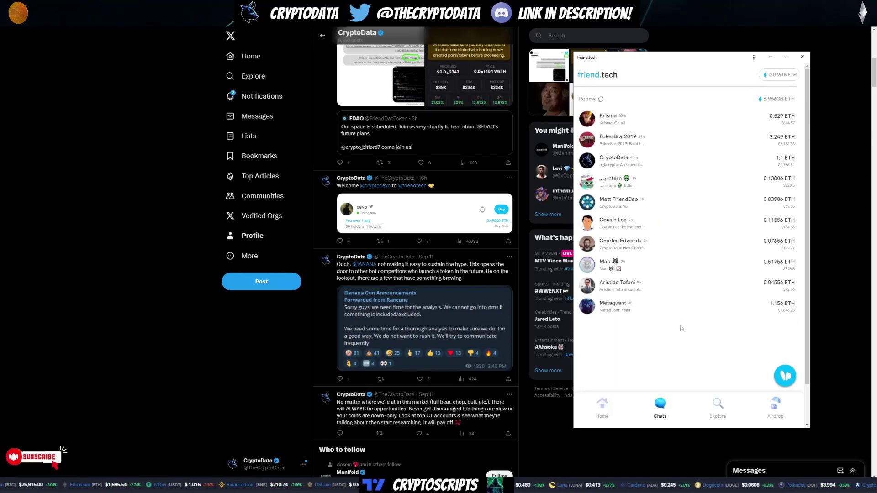
click(602, 408)
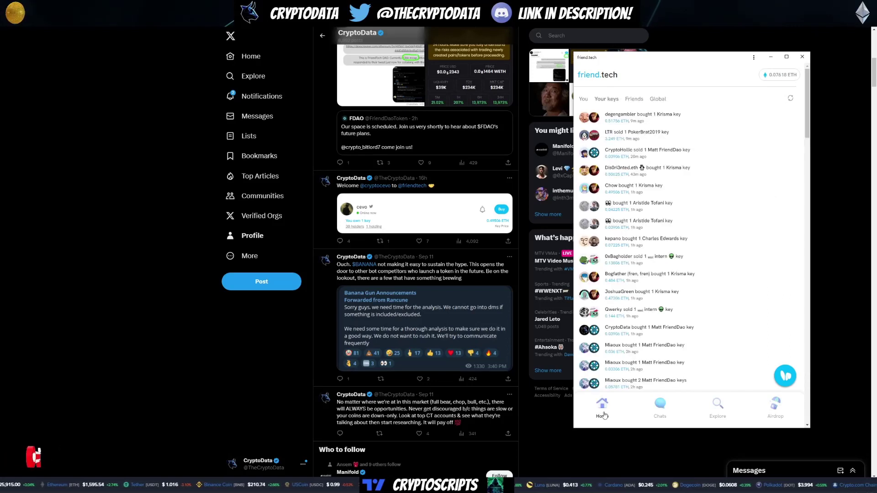
click(639, 447)
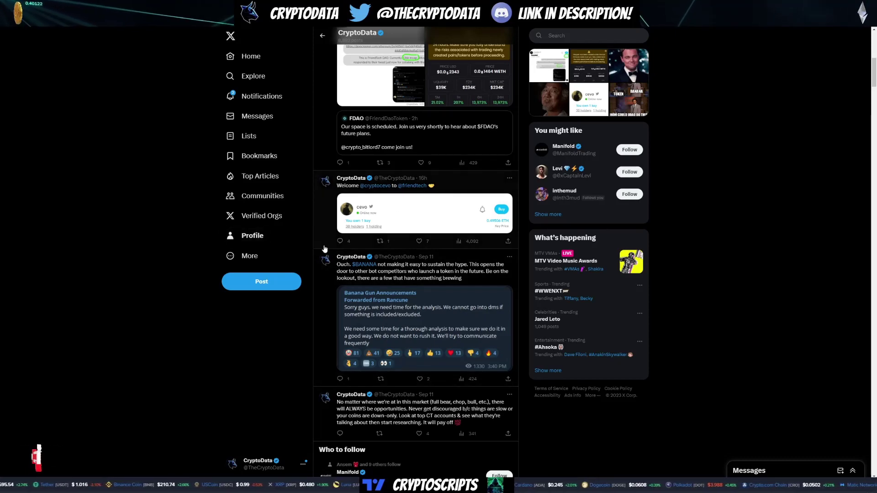
scroll(317, 248, up, 3)
scroll(325, 251, up, 3)
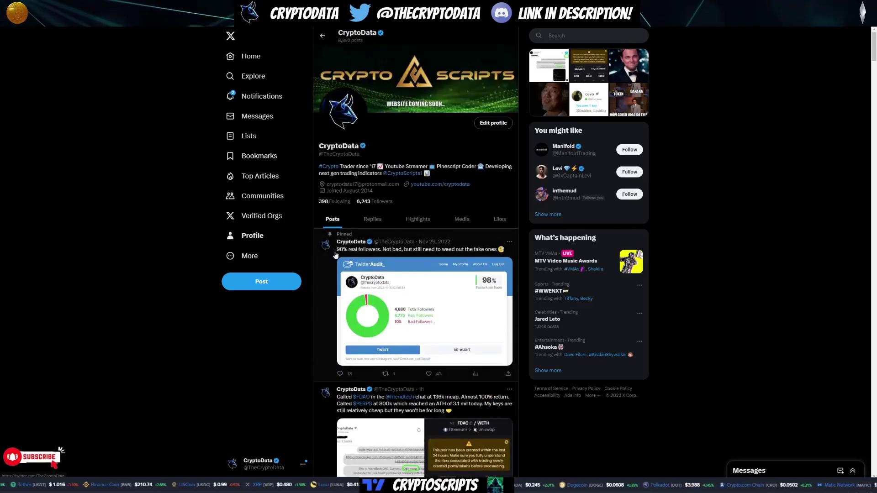